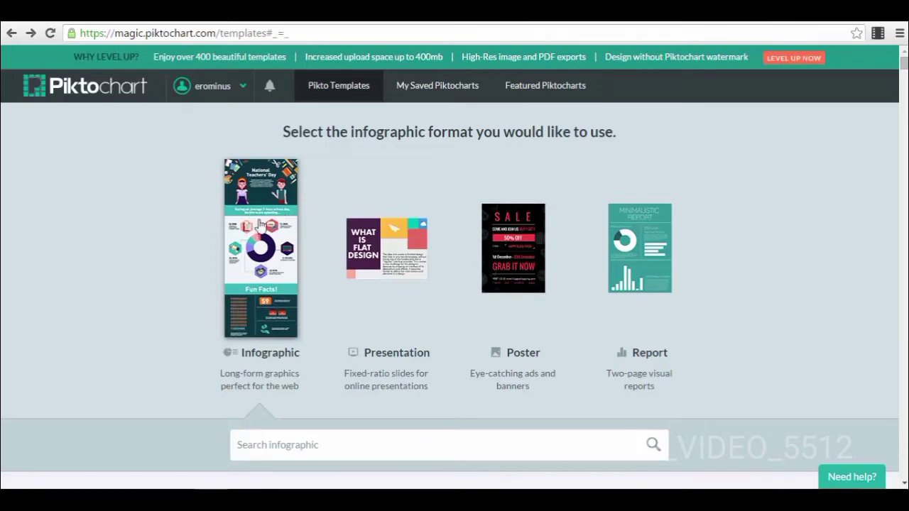
Step: Find and preview The Startup Way template, then close the preview
scroll(309, 291, "down", 4)
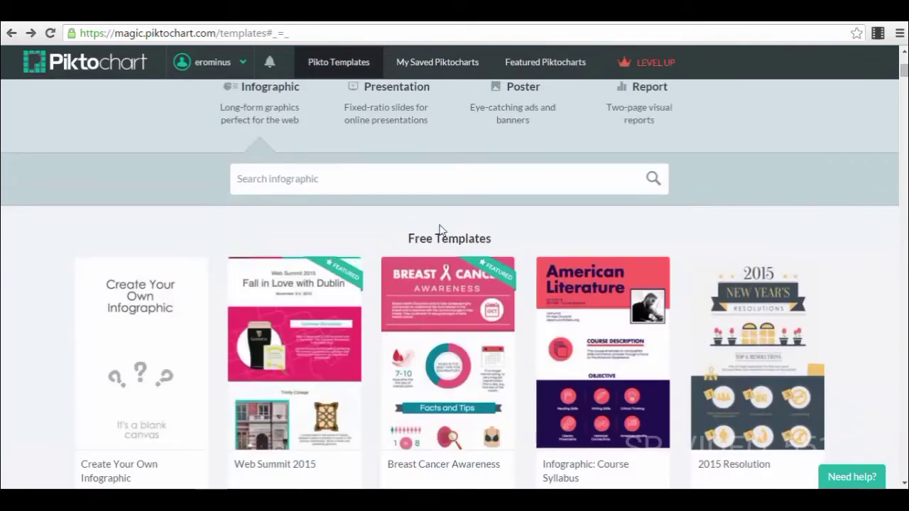
scroll(137, 230, "down", 2)
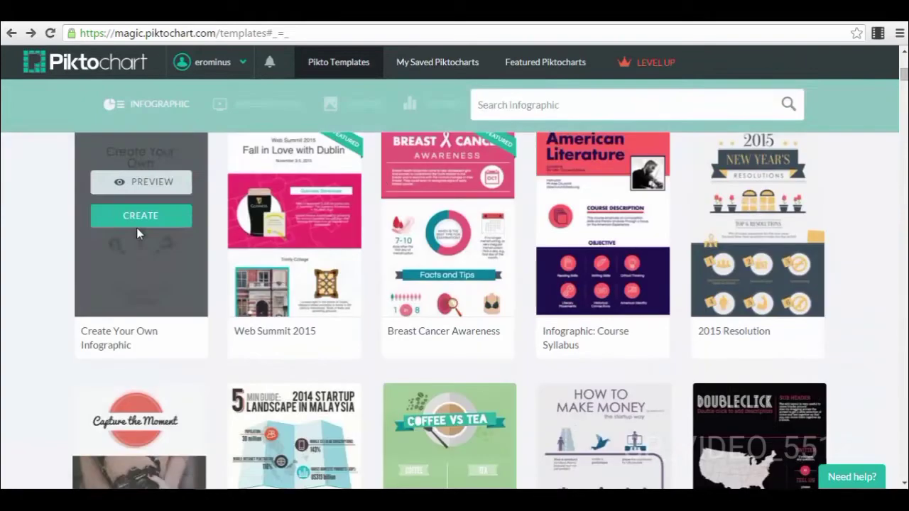
scroll(675, 206, "down", 3)
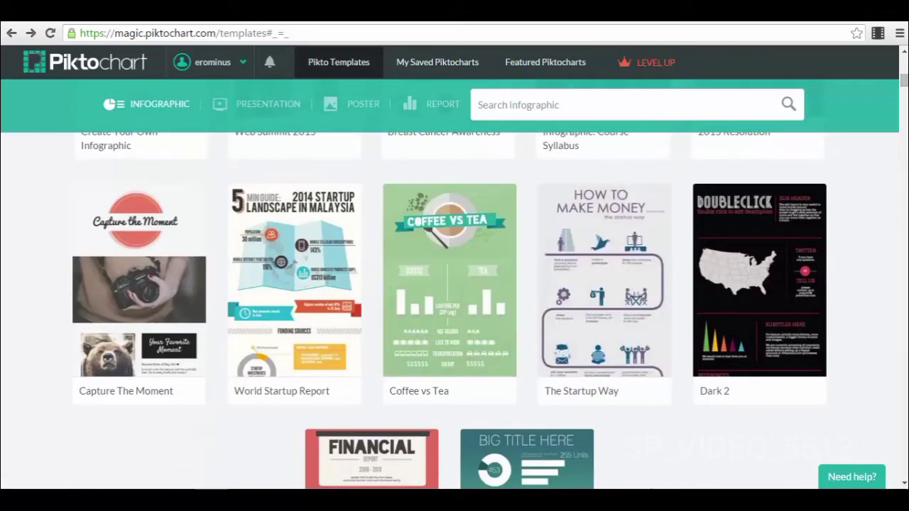
mouse_move(596, 361)
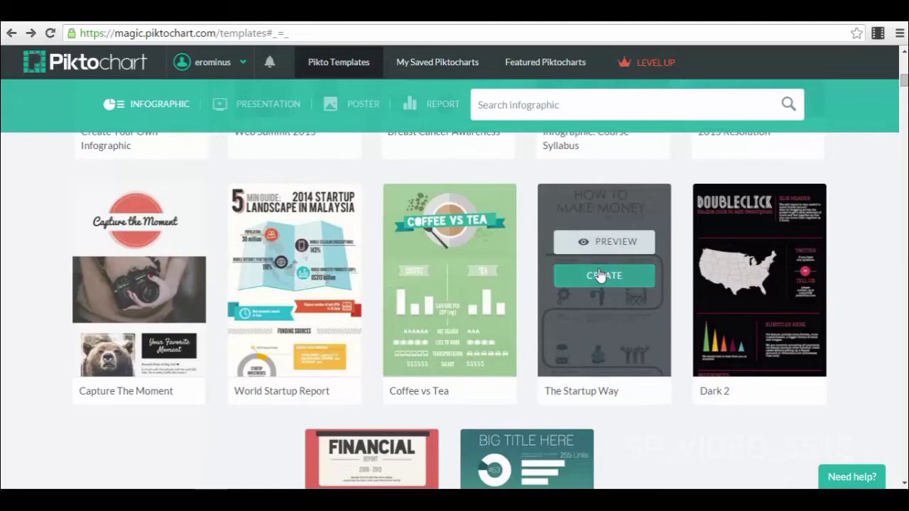
left_click(608, 243)
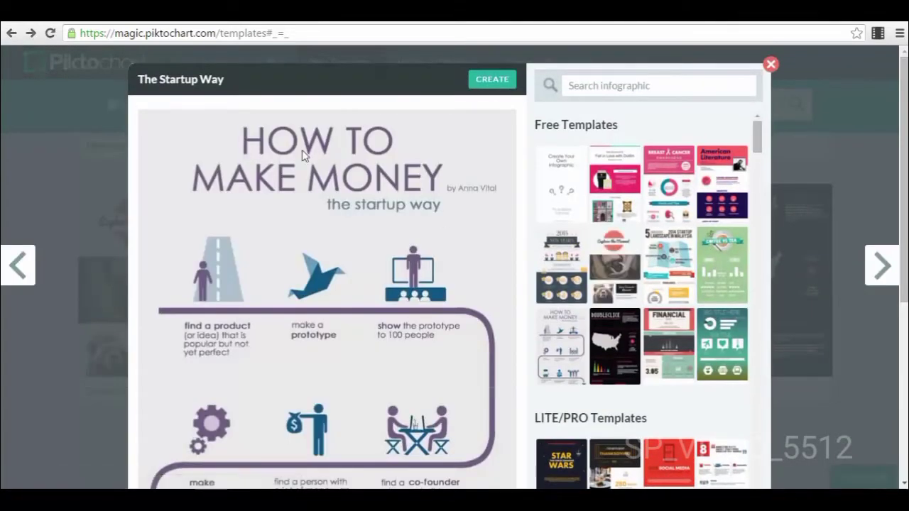
scroll(359, 263, "down", 3)
scroll(329, 302, "down", 2)
scroll(414, 311, "up", 5)
left_click(778, 68)
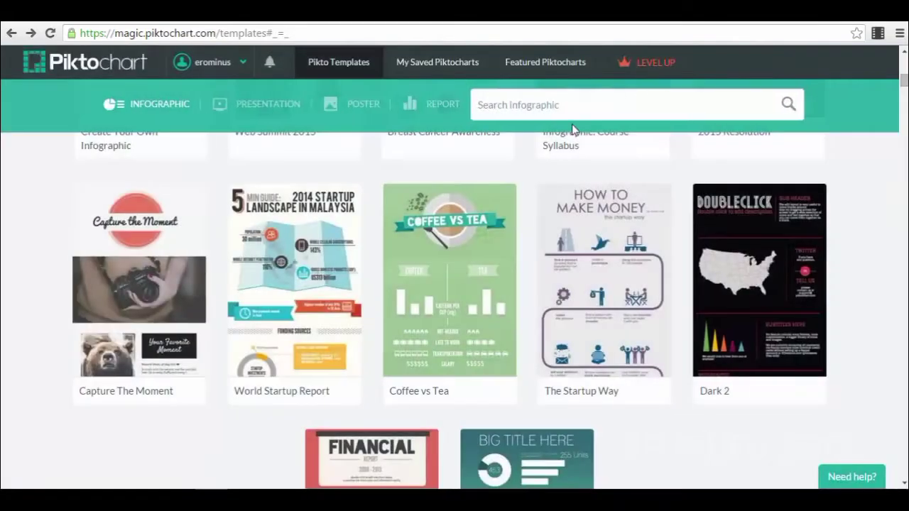
Step: Create a new infographic from The Startup Way template
scroll(572, 128, "down", 1)
mouse_move(604, 189)
left_click(610, 213)
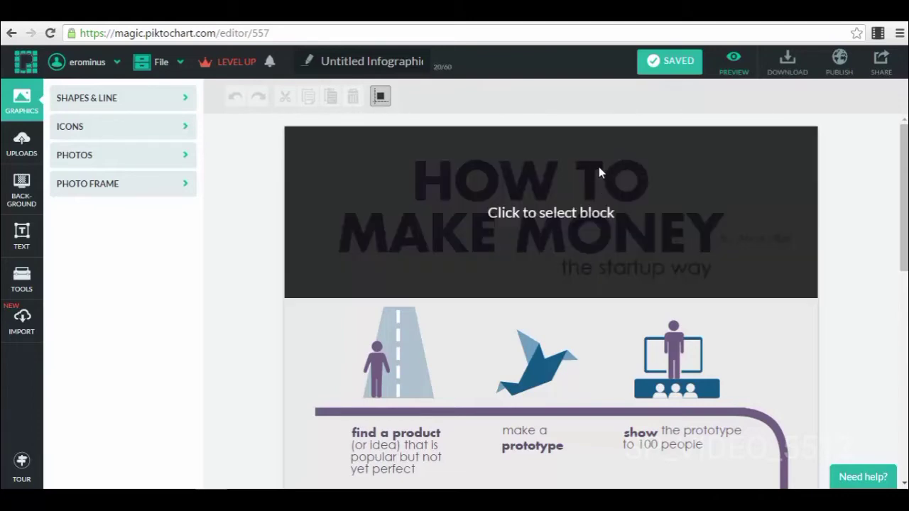
Step: Look through the loaded template and dismiss the A4 cut-off line tip
scroll(598, 173, "down", 5)
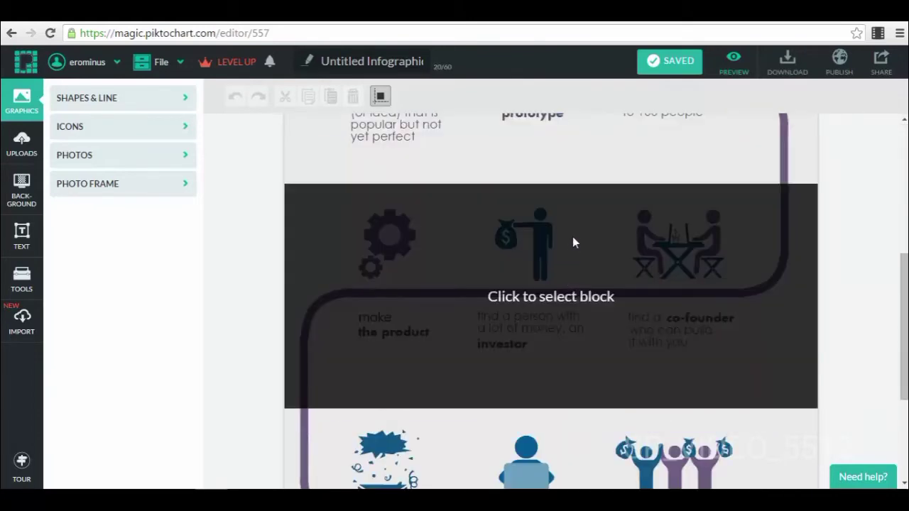
scroll(572, 241, "down", 3)
scroll(575, 249, "up", 7)
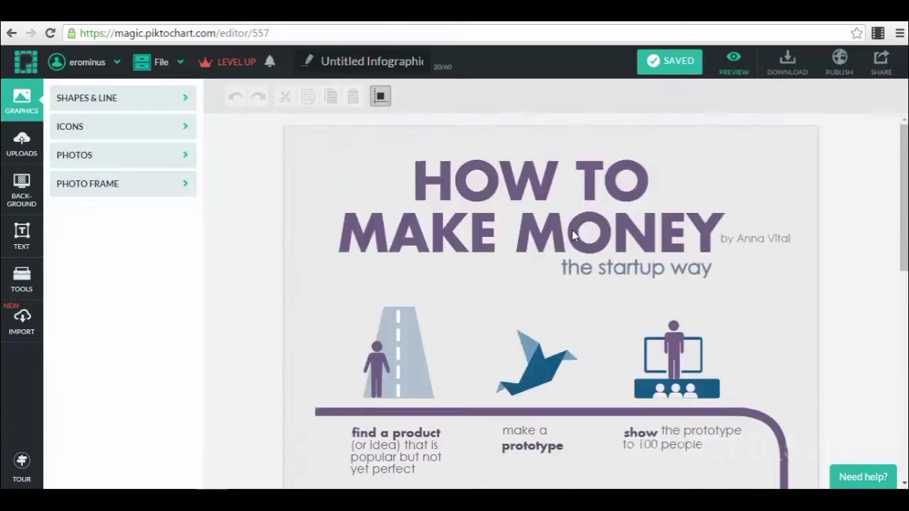
scroll(573, 350, "down", 8)
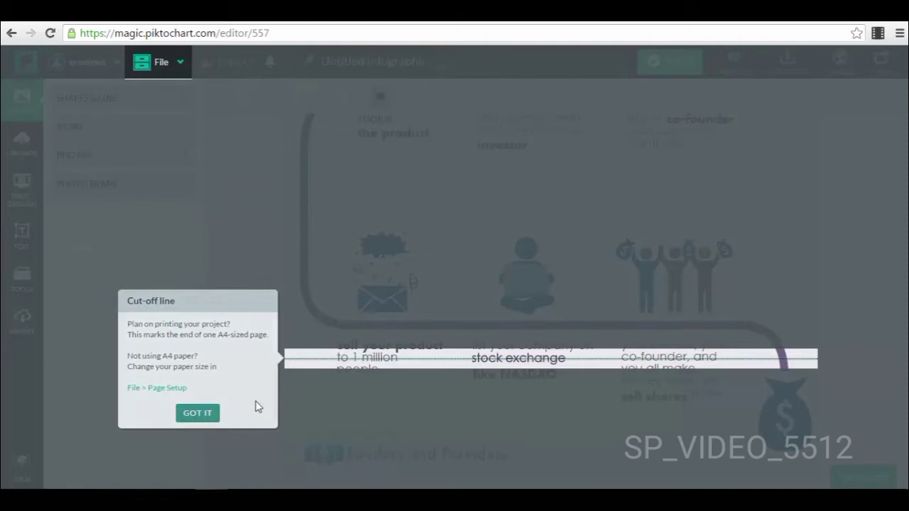
left_click(197, 413)
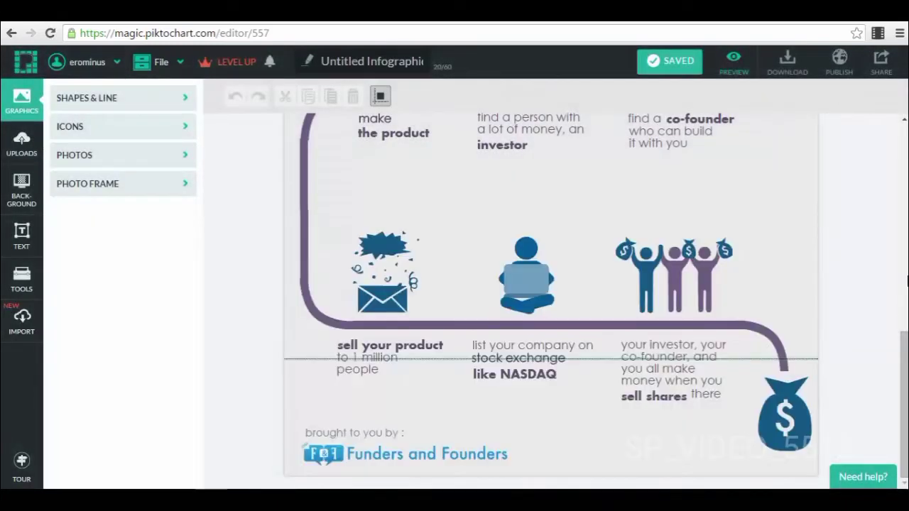
scroll(866, 282, "up", 10)
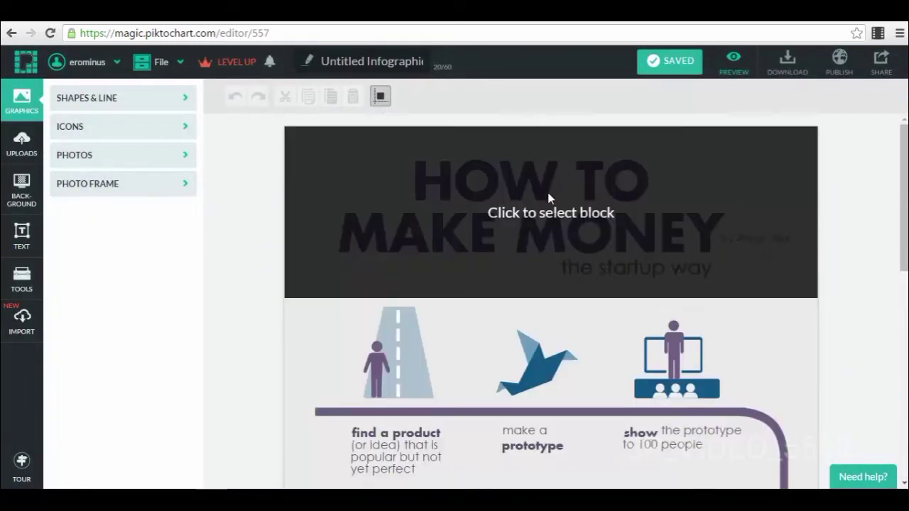
Step: Edit the HOW TO MAKE MONEY title text in the header block
left_click(548, 198)
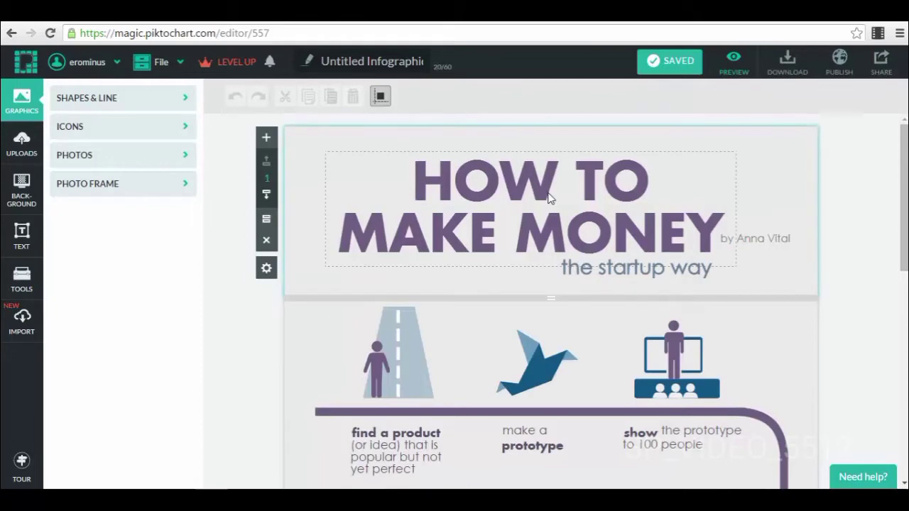
left_click(560, 201)
double_click(560, 201)
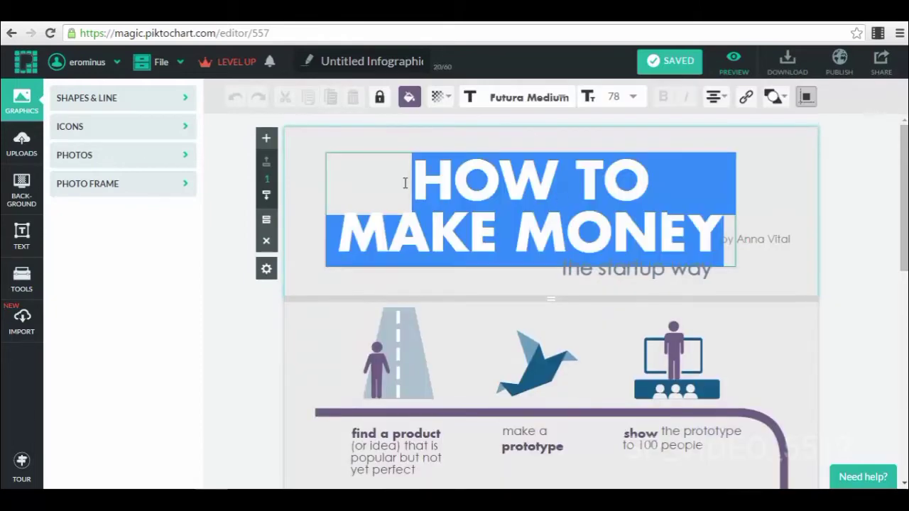
left_click_drag(405, 183, 730, 257)
left_click(586, 231)
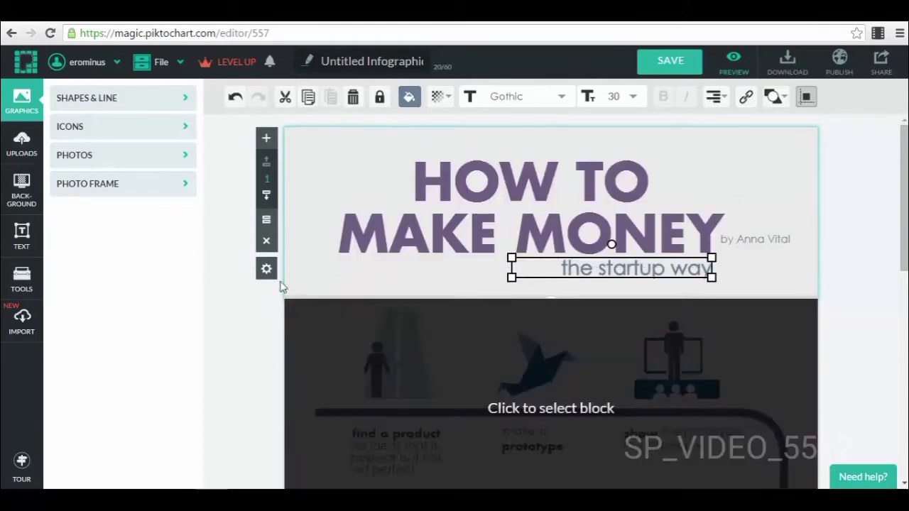
Step: Browse the icons, basic shapes and lines, and stock photos in the sidebar
left_click(146, 126)
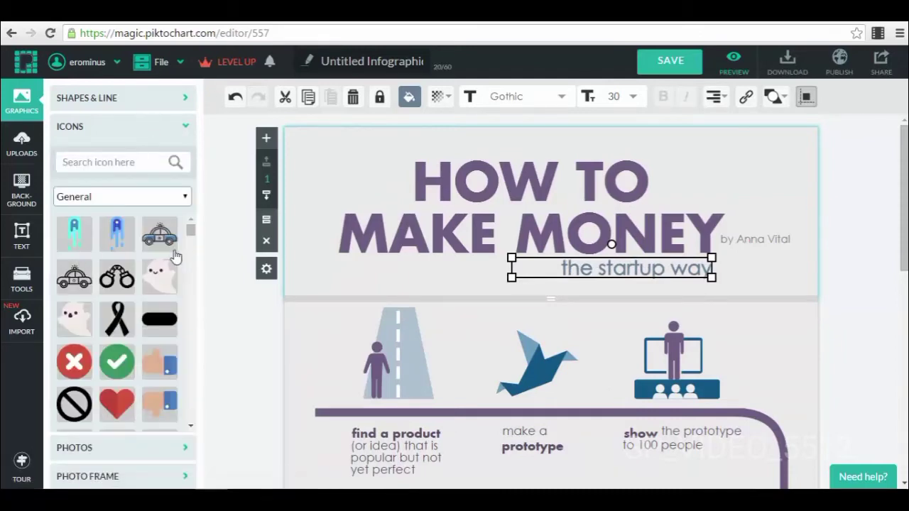
scroll(74, 252, "down", 5)
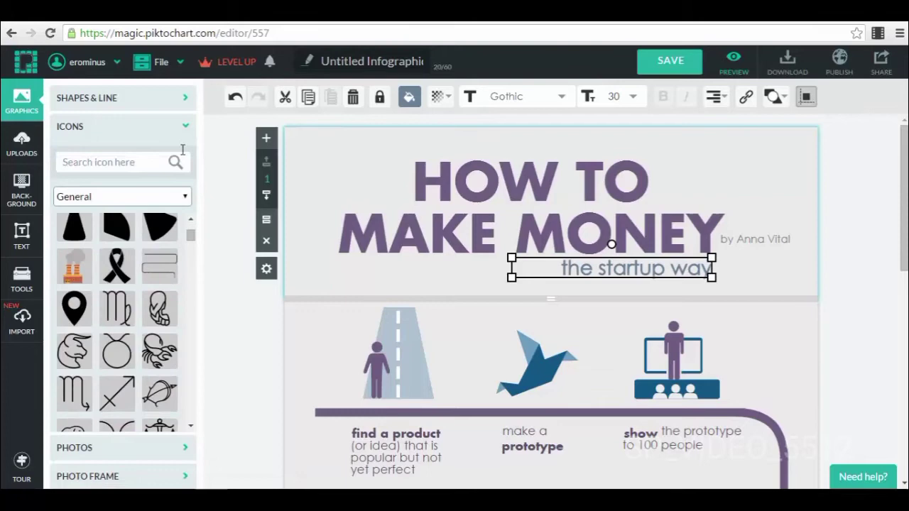
left_click(182, 97)
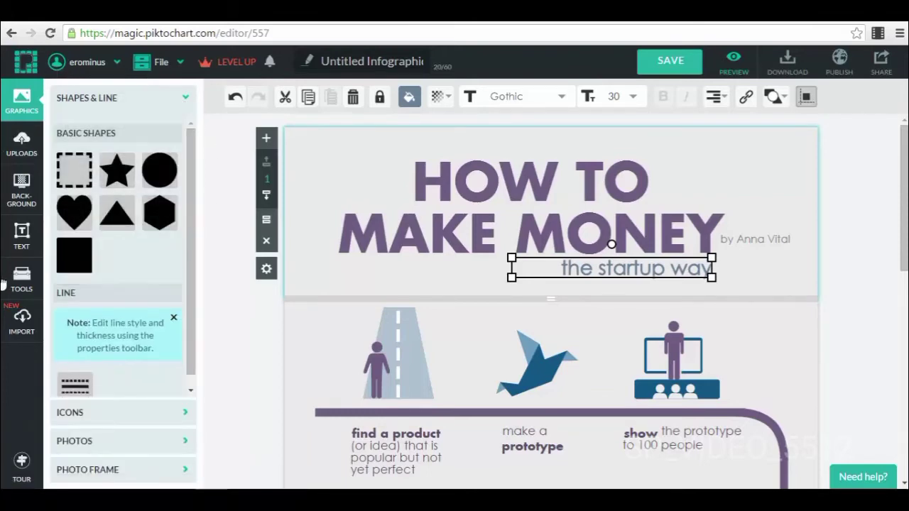
left_click(187, 99)
left_click(182, 157)
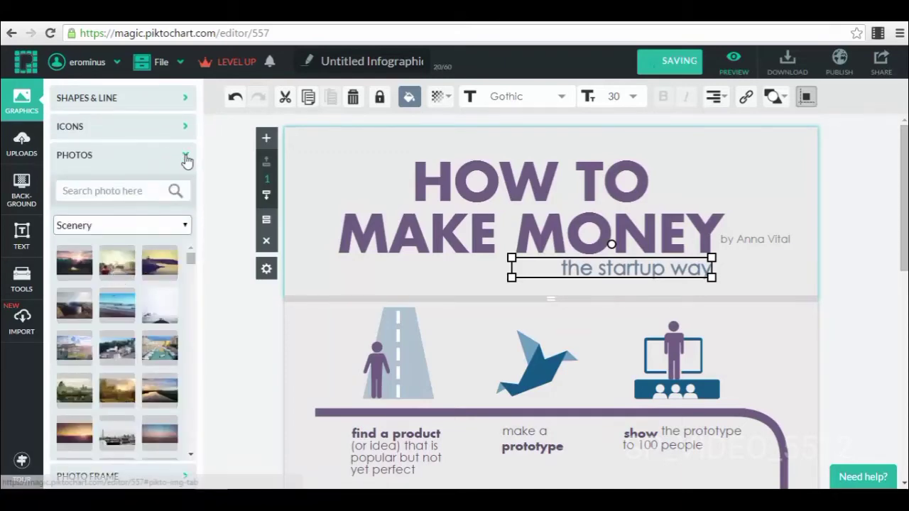
left_click(189, 158)
Step: Look through the photo frames, then bring up the background colour and image settings
left_click(187, 190)
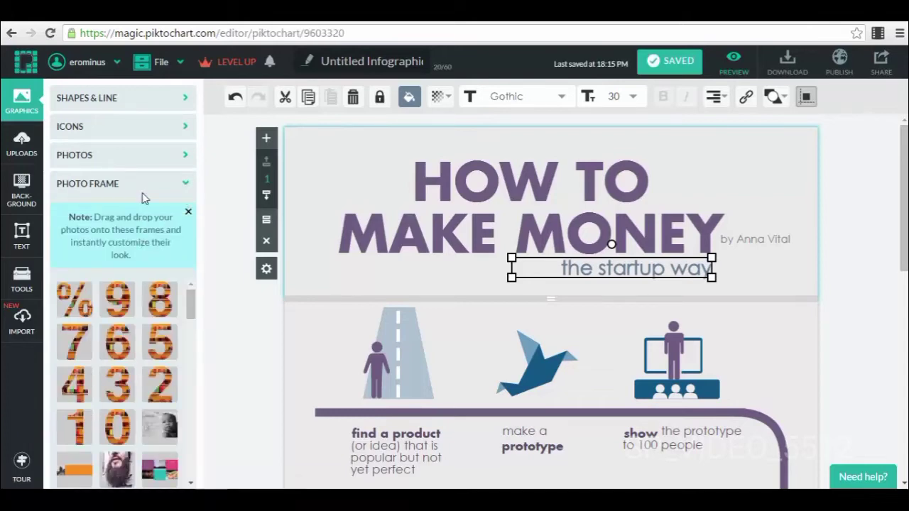
scroll(94, 284, "down", 3)
scroll(95, 276, "up", 5)
scroll(79, 328, "down", 3)
scroll(132, 343, "down", 3)
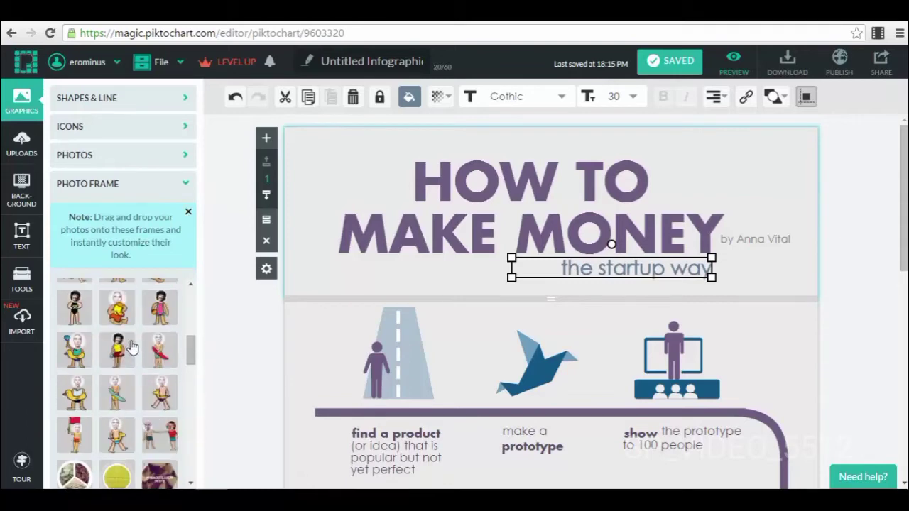
scroll(121, 398, "down", 3)
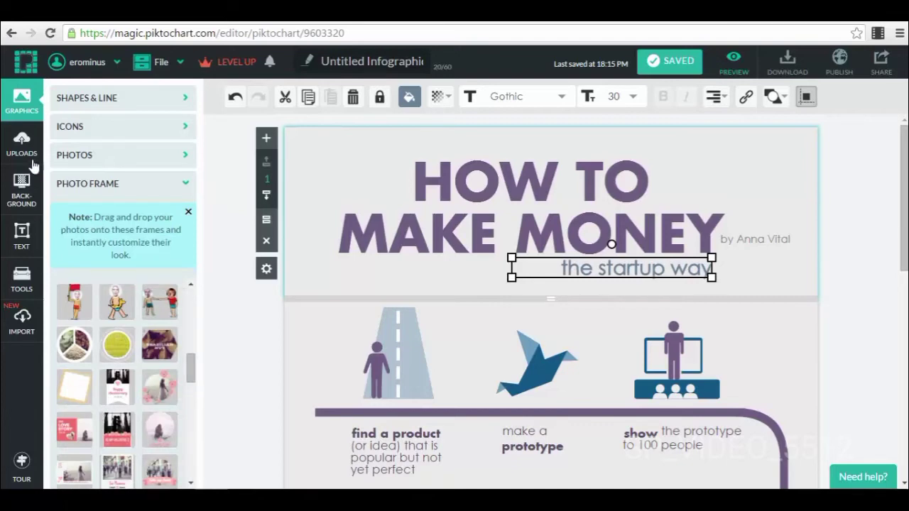
left_click(31, 186)
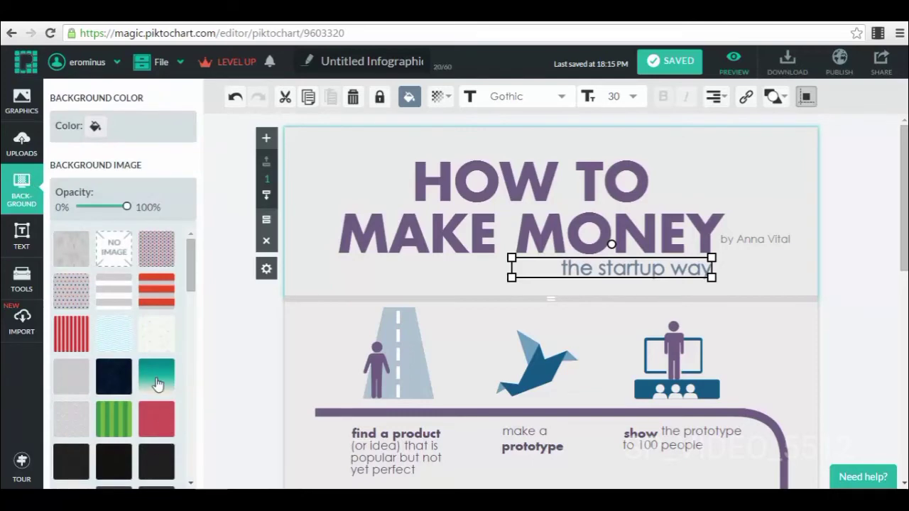
Step: Apply the dark navy starry-sky background image to the header, then show text styles
left_click(119, 373)
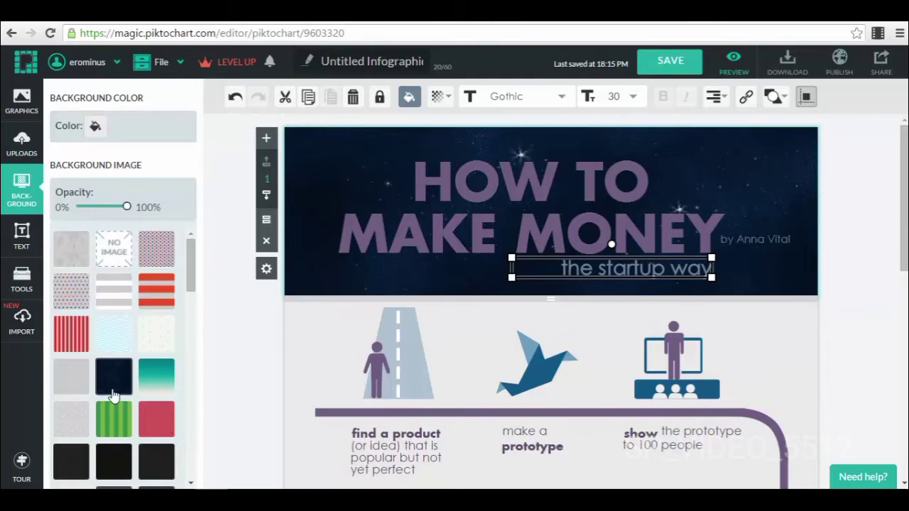
left_click(24, 241)
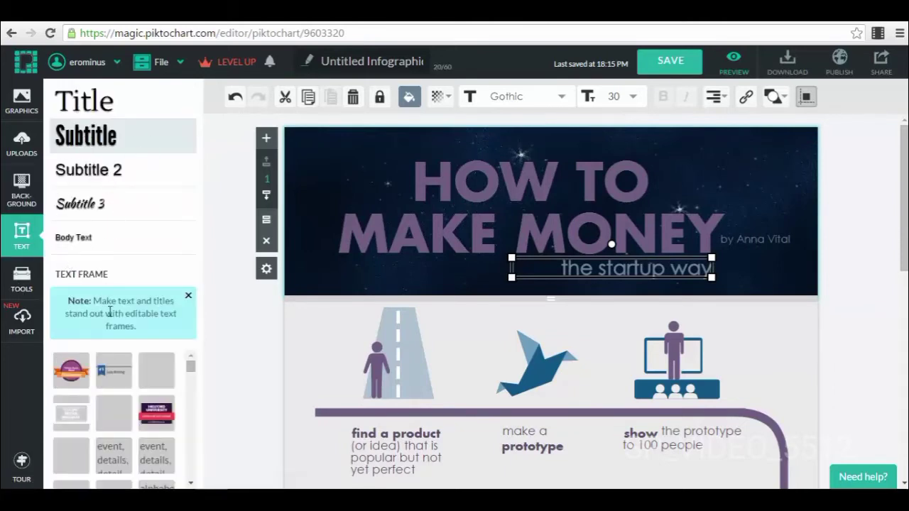
Step: Add the PREPARED text frame as a trial, delete it, then show the Tools panel
scroll(122, 355, "down", 1)
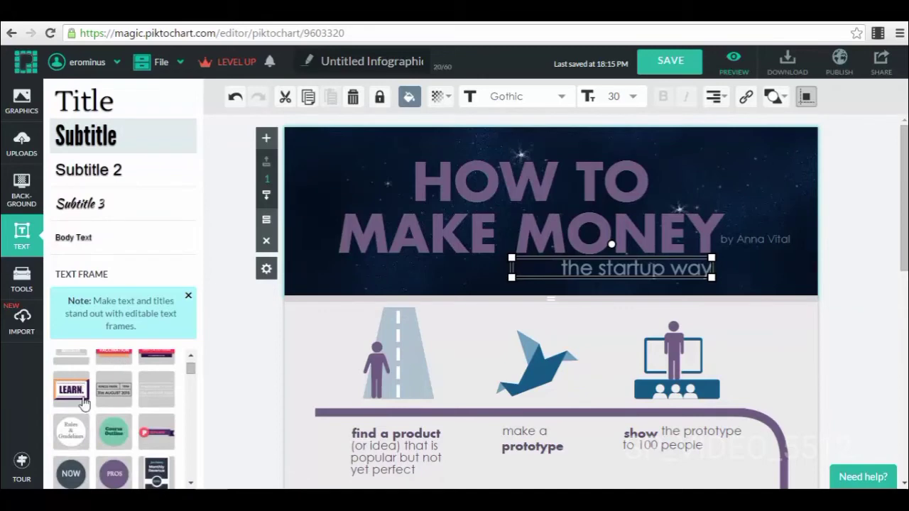
left_click(188, 296)
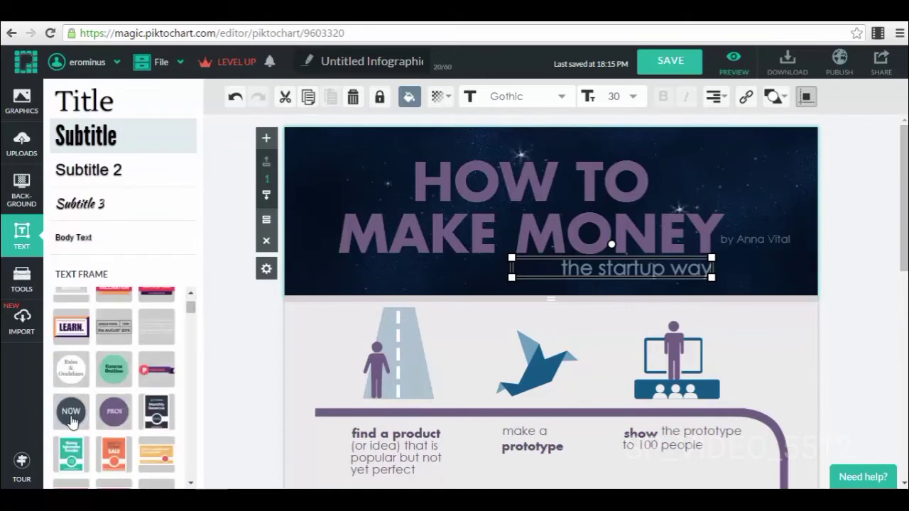
scroll(162, 343, "up", 1)
scroll(158, 327, "down", 2)
left_click(157, 307)
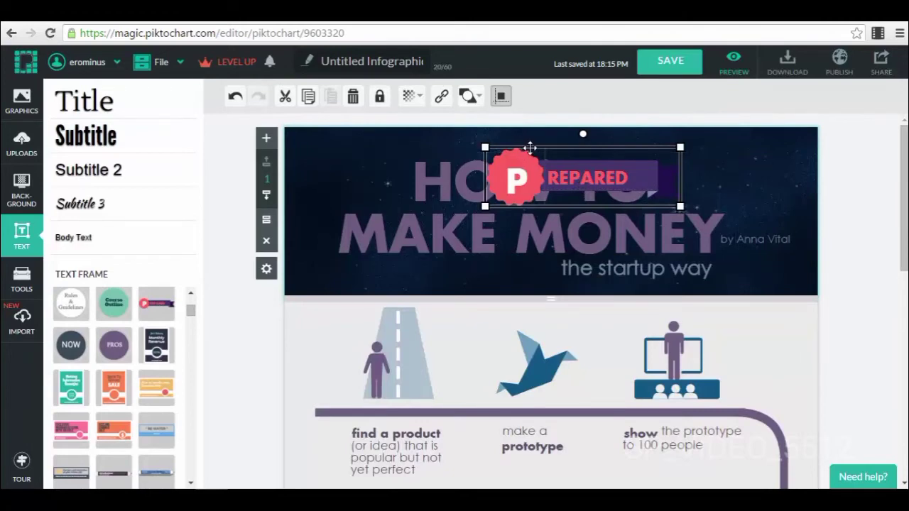
key("Delete")
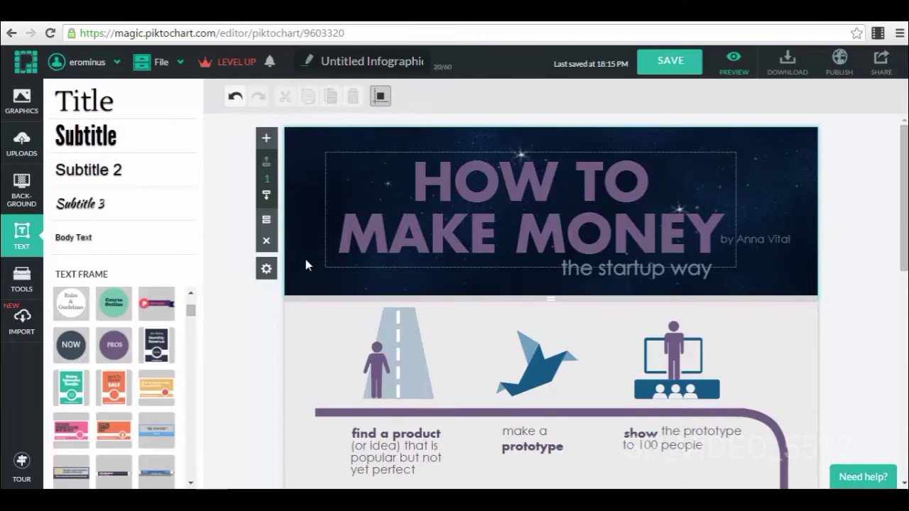
scroll(144, 313, "down", 3)
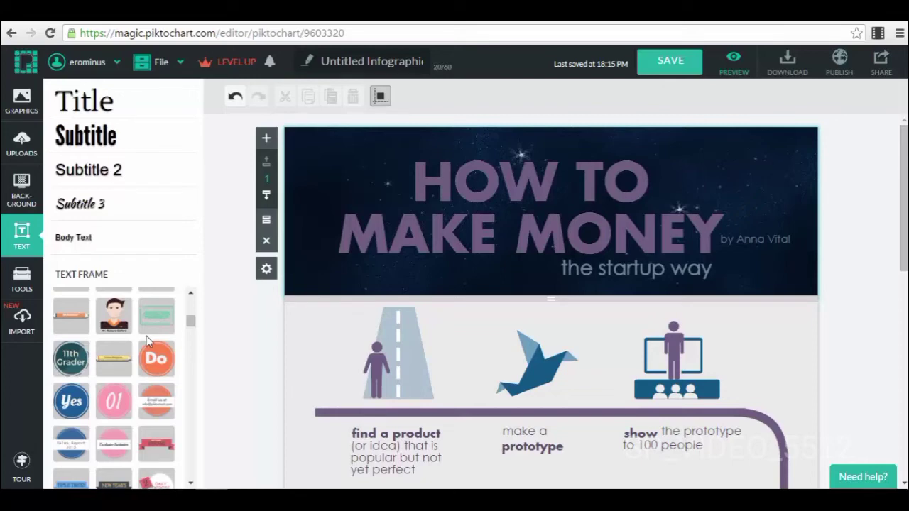
left_click(32, 282)
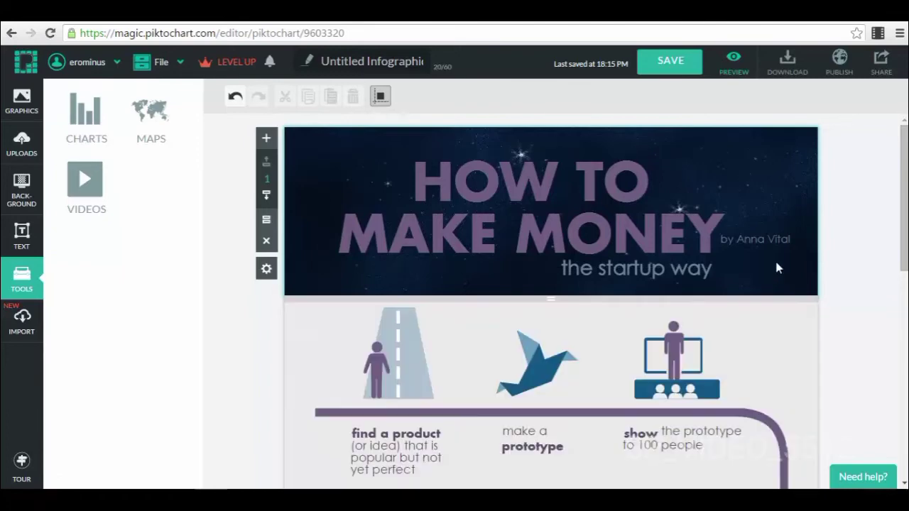
Step: Save the starry-header infographic and scroll through its full-page preview
scroll(775, 266, "down", 6)
left_click(672, 61)
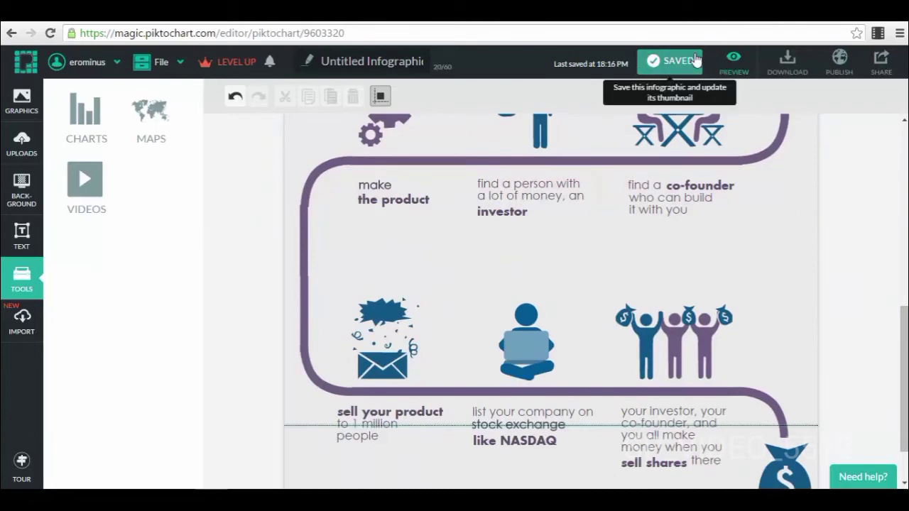
left_click(736, 65)
scroll(613, 222, "down", 10)
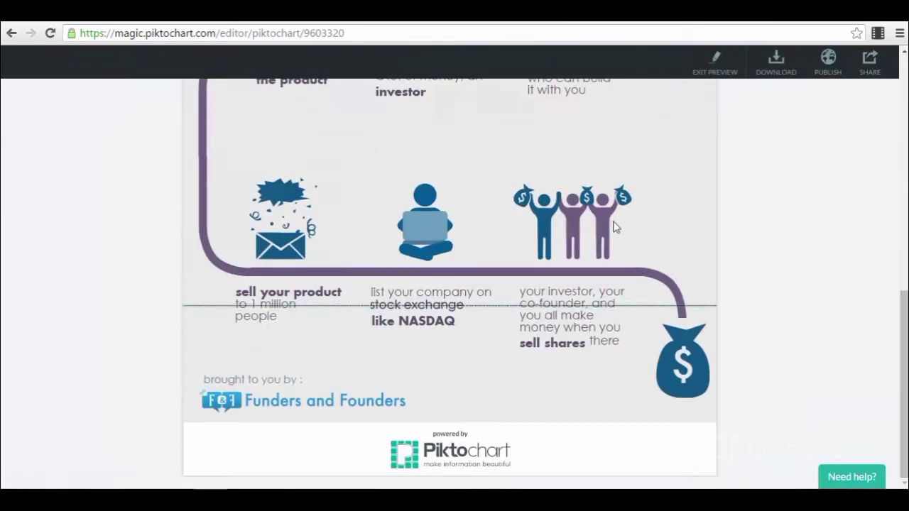
scroll(612, 219, "up", 10)
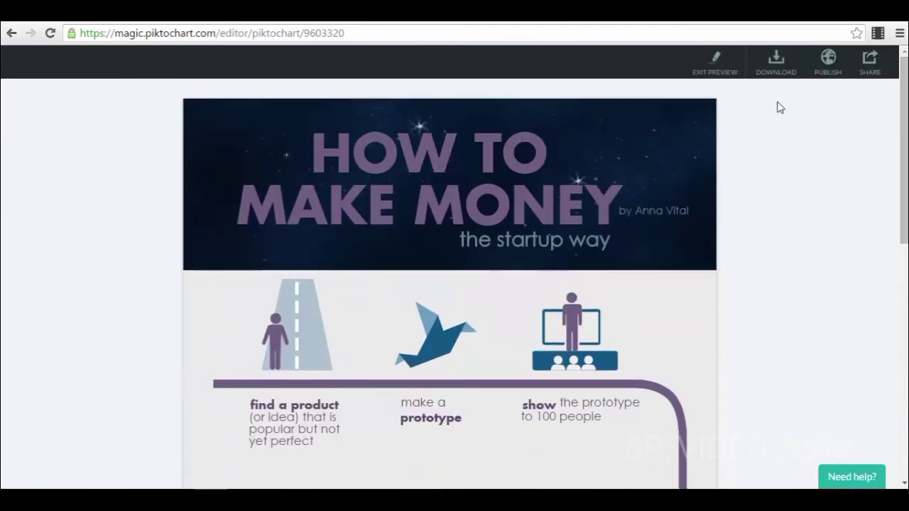
Step: Choose Medium size, 1200 x 2186 px, PNG in the download options
left_click(774, 65)
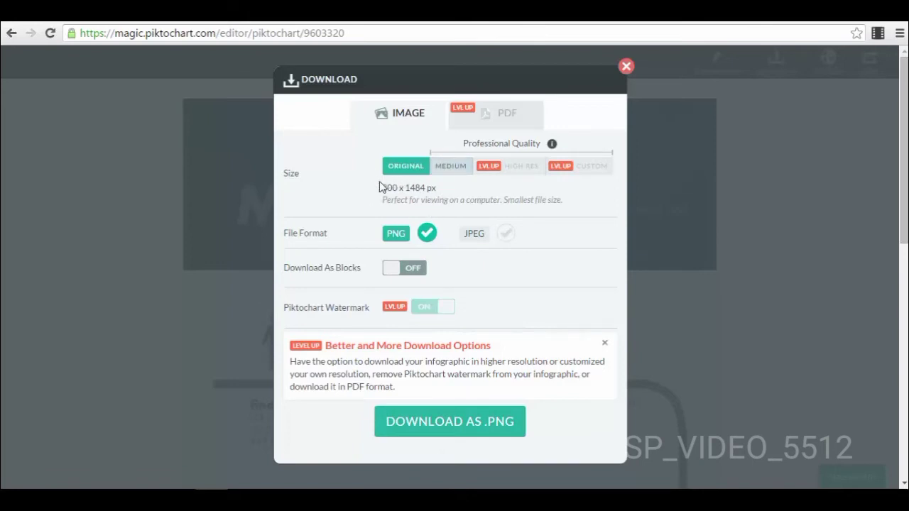
left_click(453, 170)
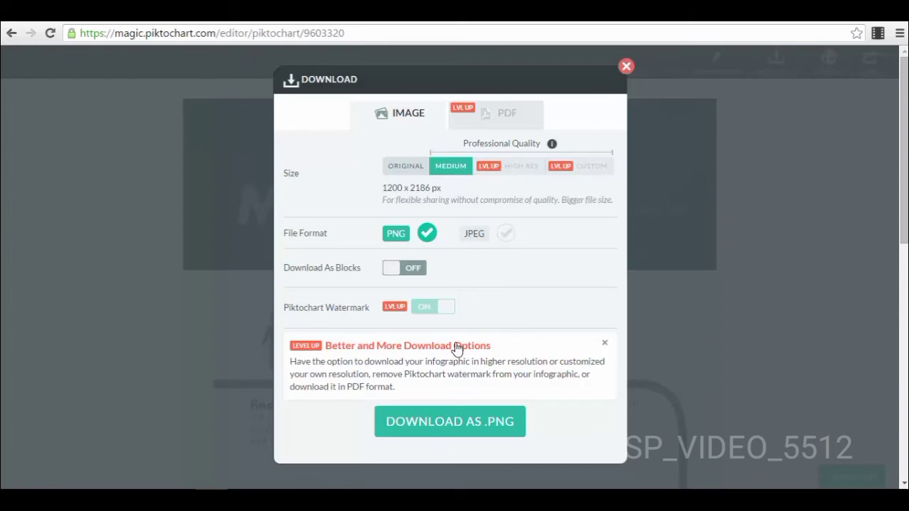
Step: Download the infographic as Untitled Infographic.png and open the file to check it
left_click(451, 430)
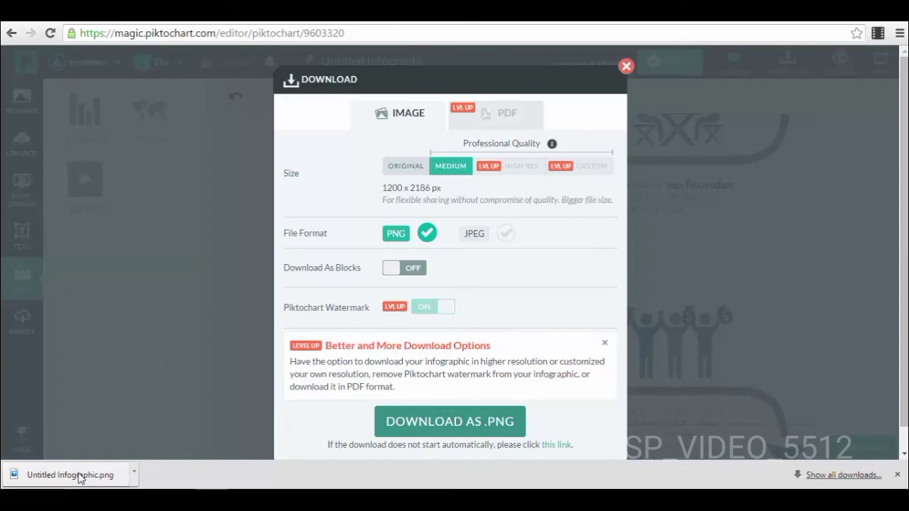
left_click(78, 478)
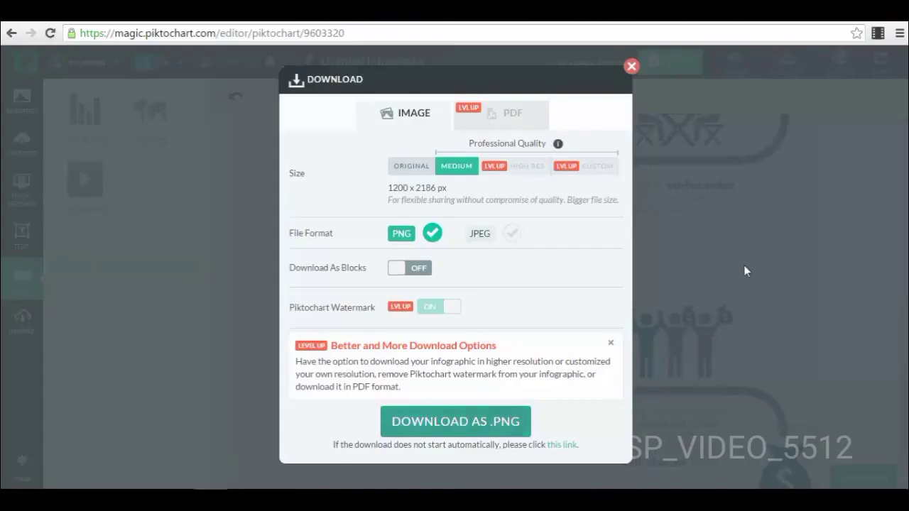
Step: Close the Download dialog and scroll back up to the starry header
left_click(631, 66)
scroll(508, 178, "up", 5)
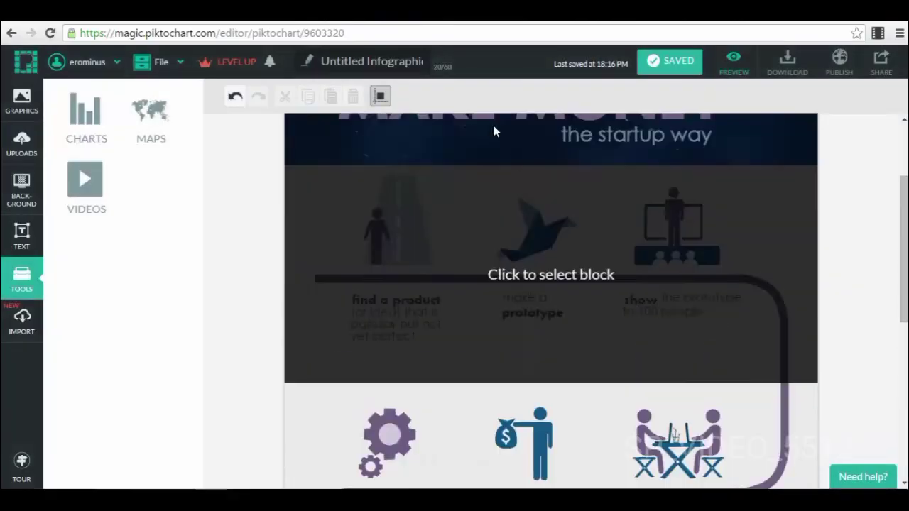
scroll(387, 200, "up", 2)
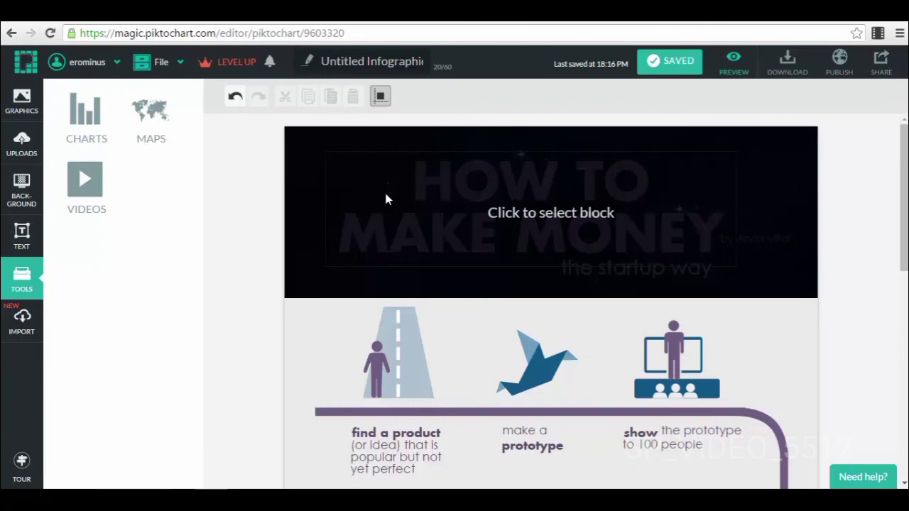